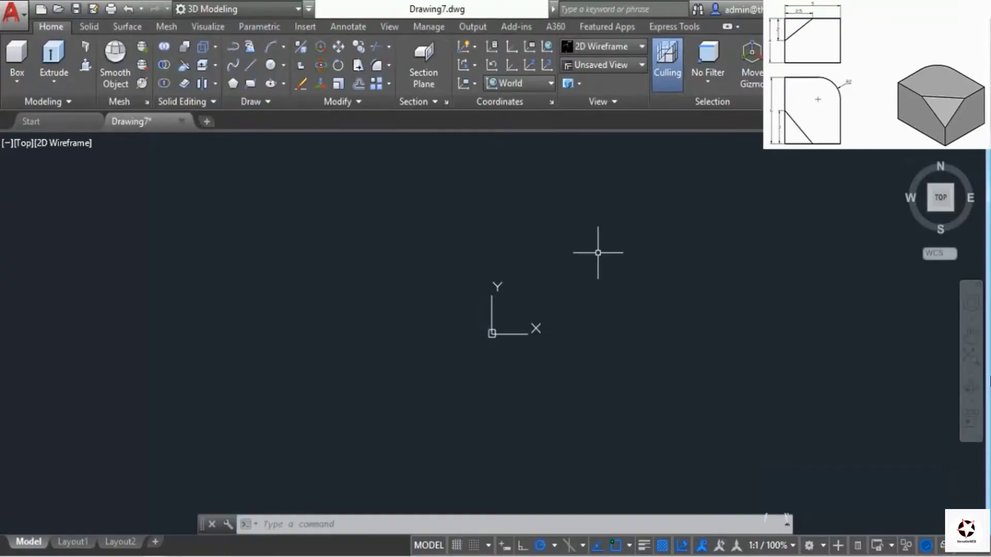
Step: In SW Isometric view, draw a Box solid from a picked corner to @6,5,4
click(20, 79)
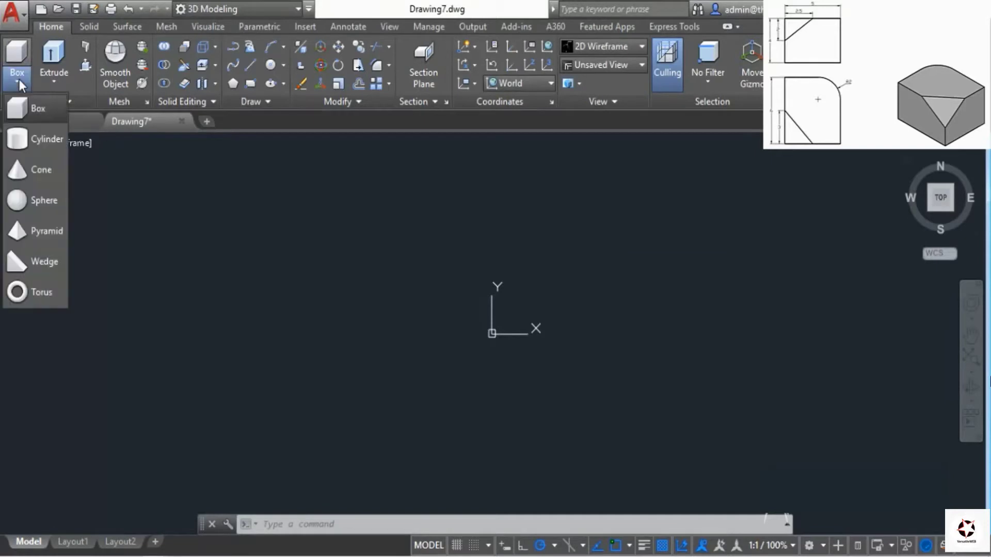
click(38, 112)
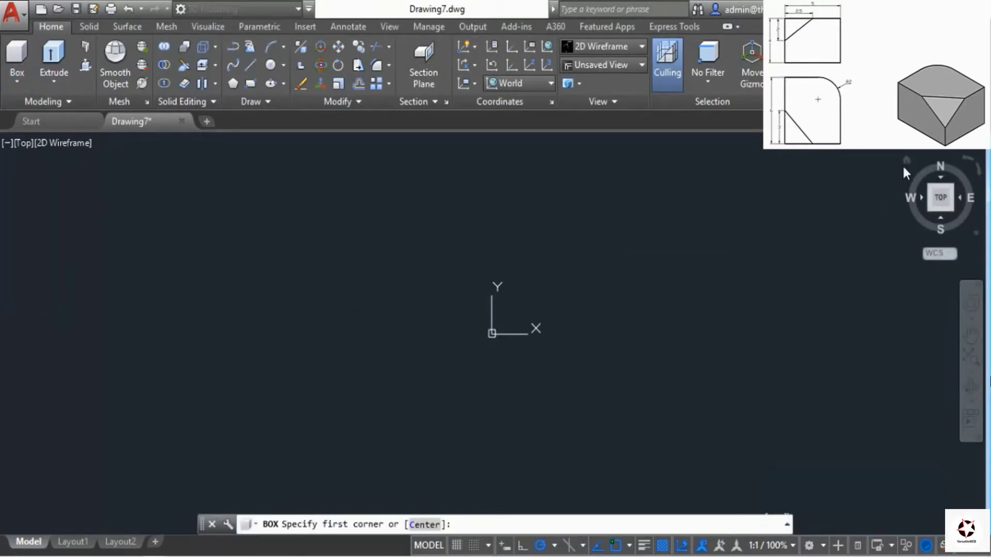
click(903, 160)
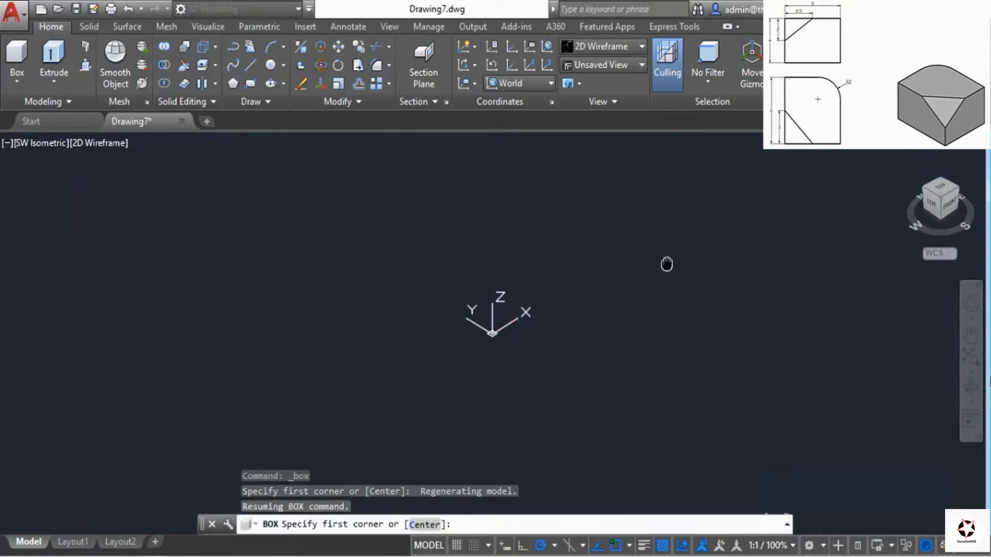
middle_drag(666, 263, 400, 353)
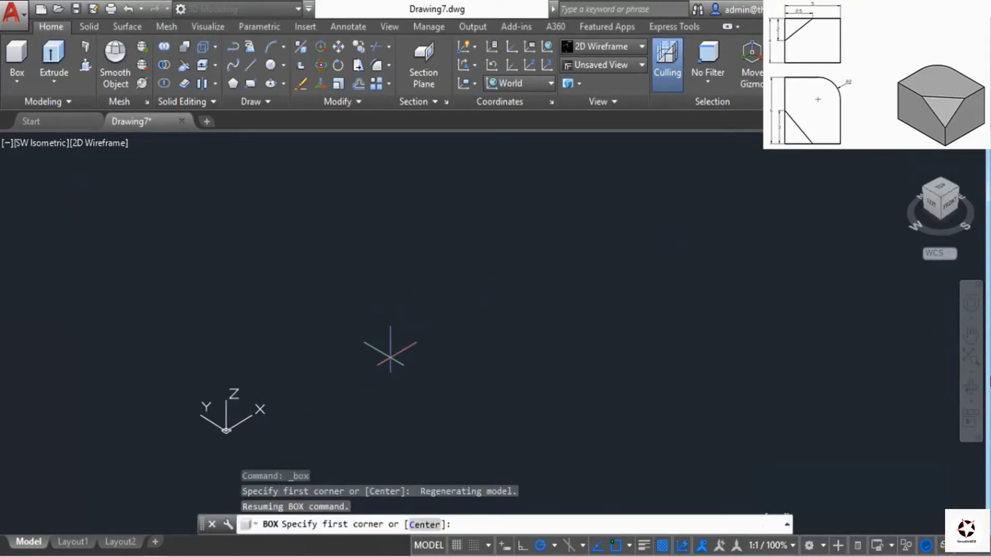
click(396, 354)
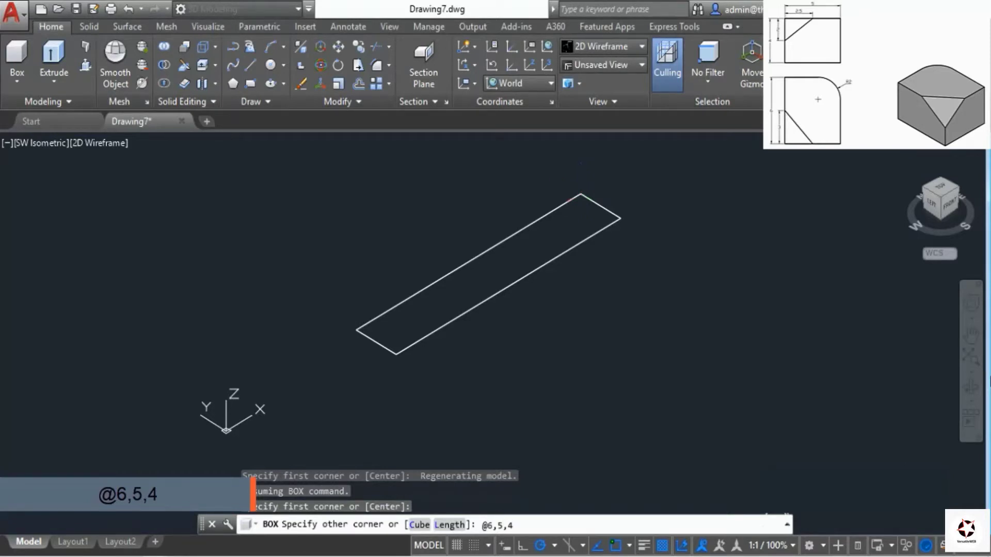
key(Return)
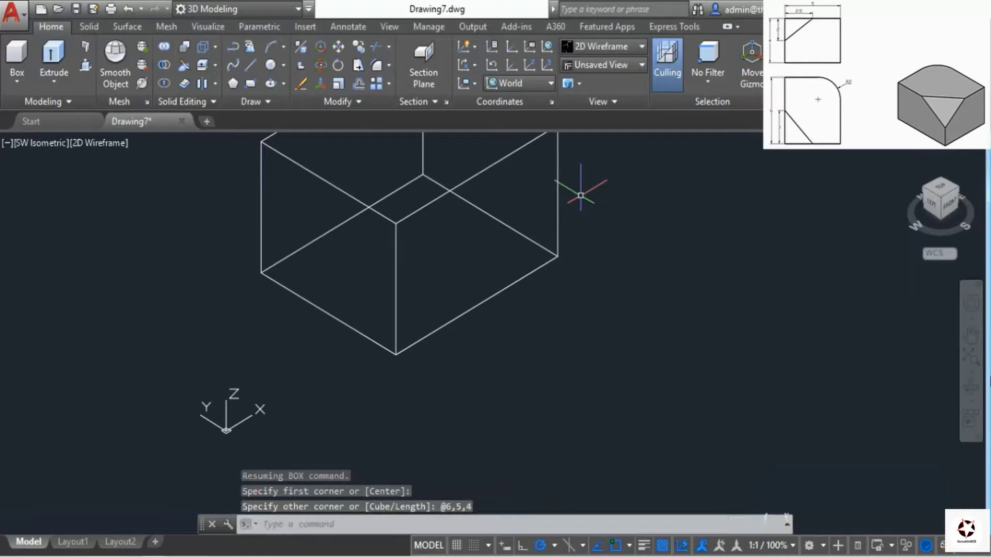
Step: Zoom out, centre the box, and free-orbit it to a new viewing angle
scroll(583, 195, down, 2)
middle_drag(588, 197, 591, 302)
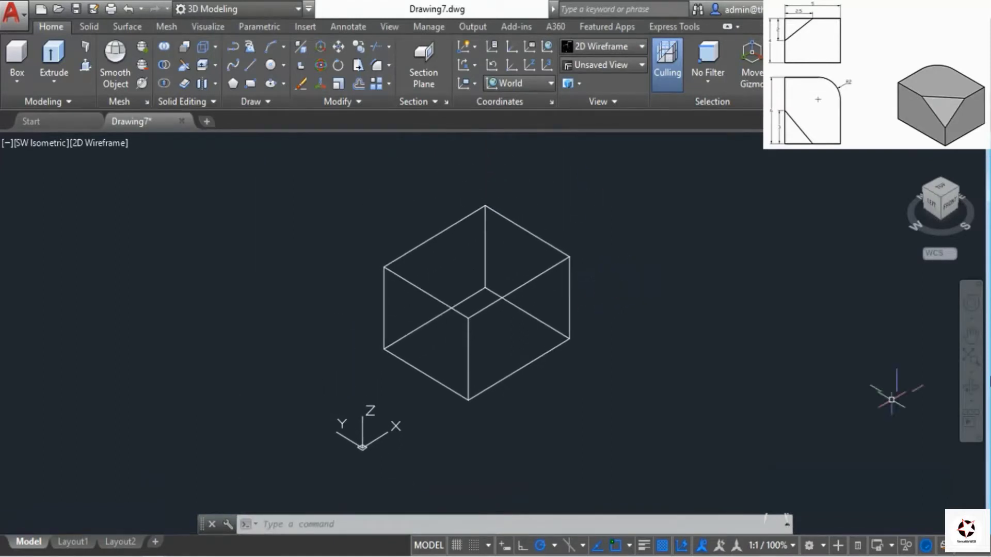
click(972, 396)
click(914, 433)
drag(575, 354, 598, 255)
right_click(633, 224)
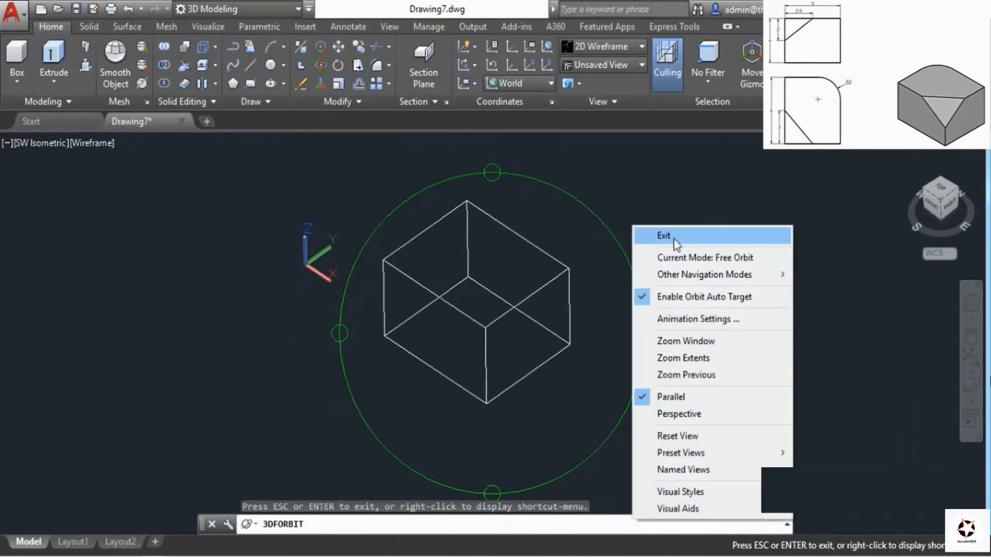
click(672, 243)
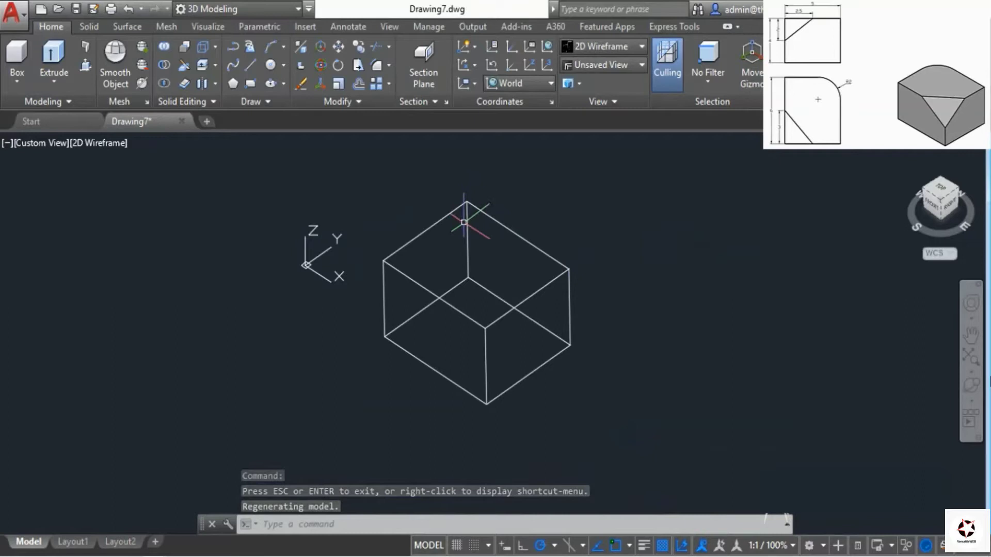
Step: Apply Fillet Edge with radius 2 to the box's back top edge
click(91, 23)
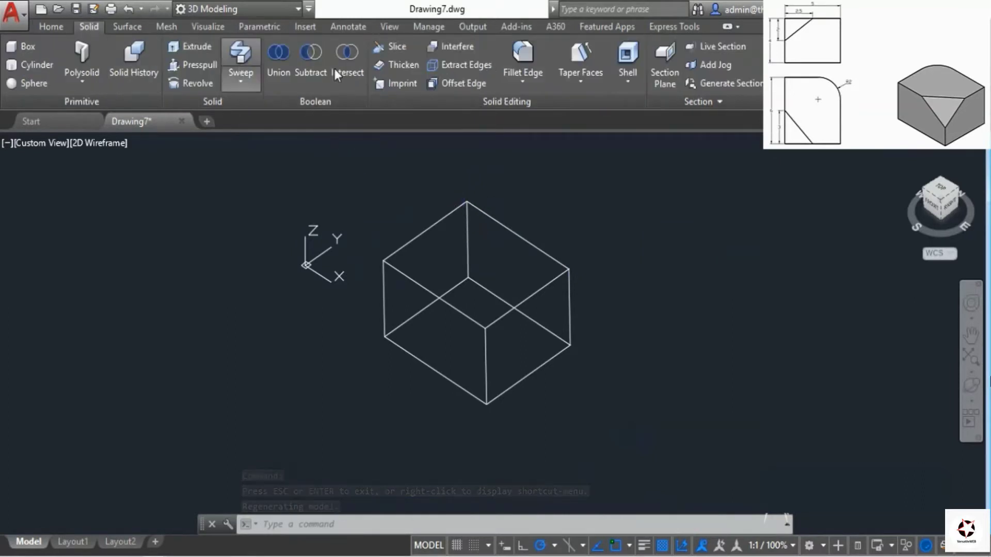
click(523, 54)
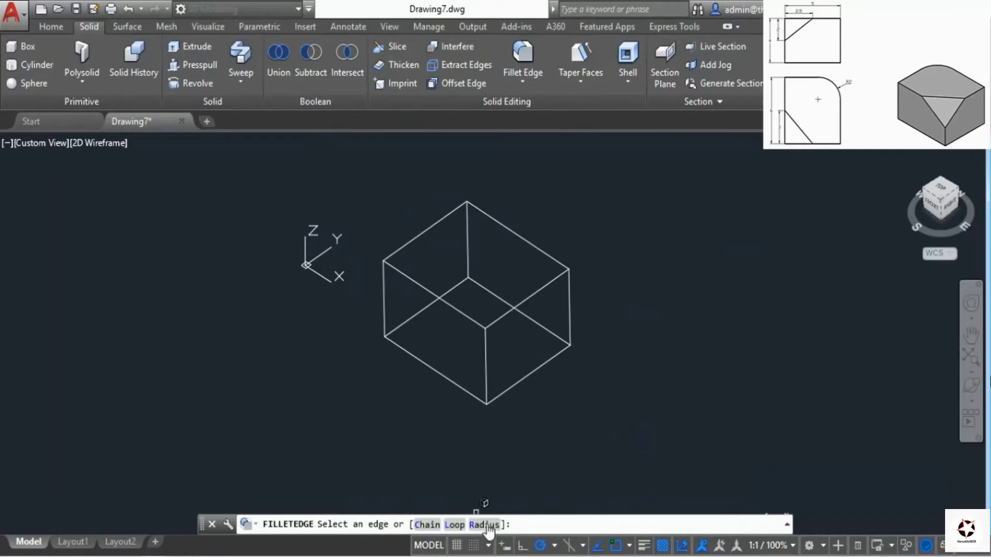
text(r)
key(Return)
text(2)
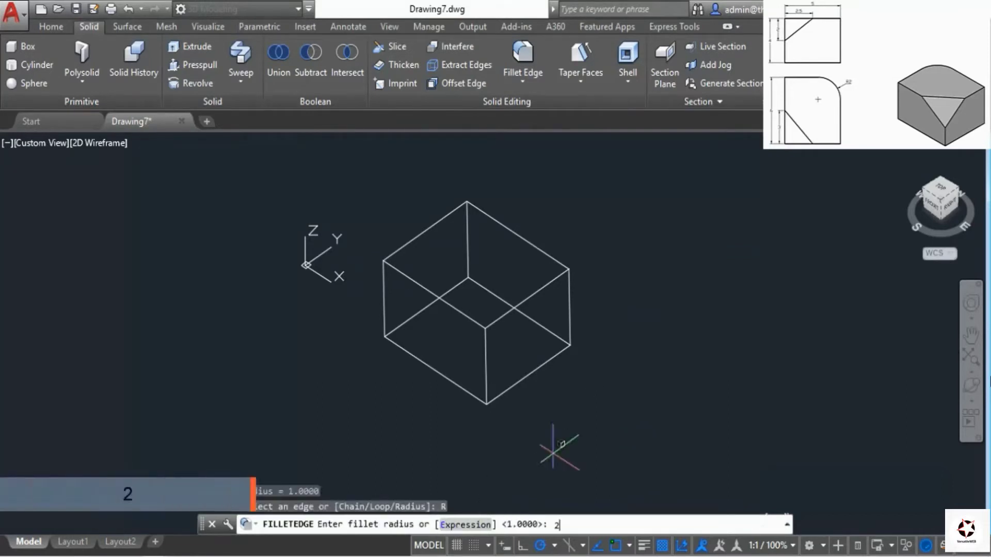
key(Return)
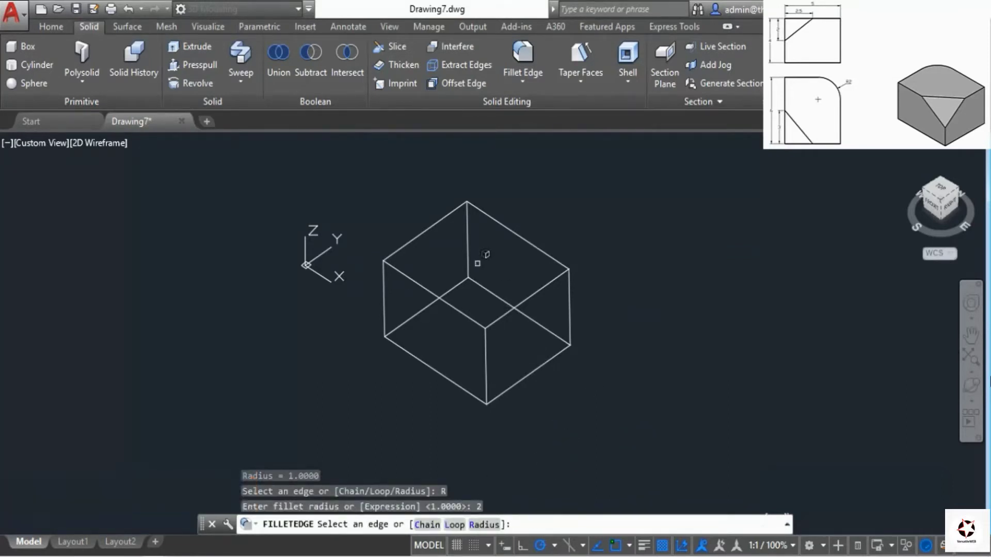
click(470, 246)
right_click(552, 202)
click(553, 203)
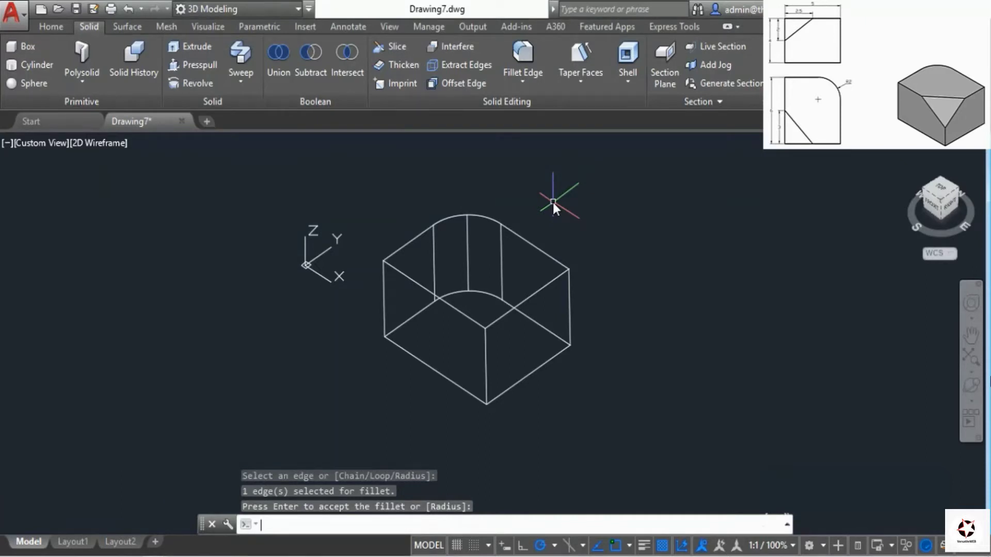
key(Return)
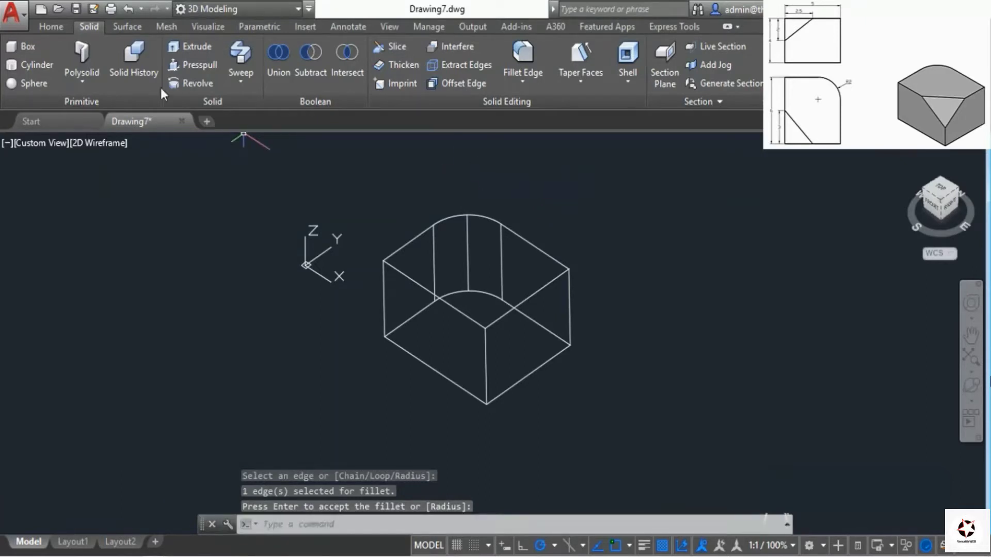
click(66, 29)
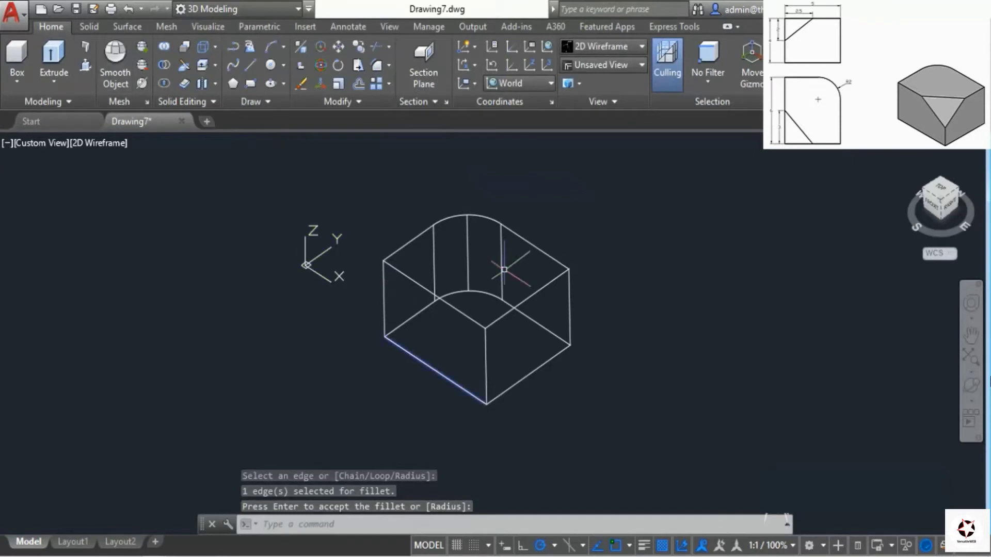
Step: Set the visual style to Hidden
click(604, 44)
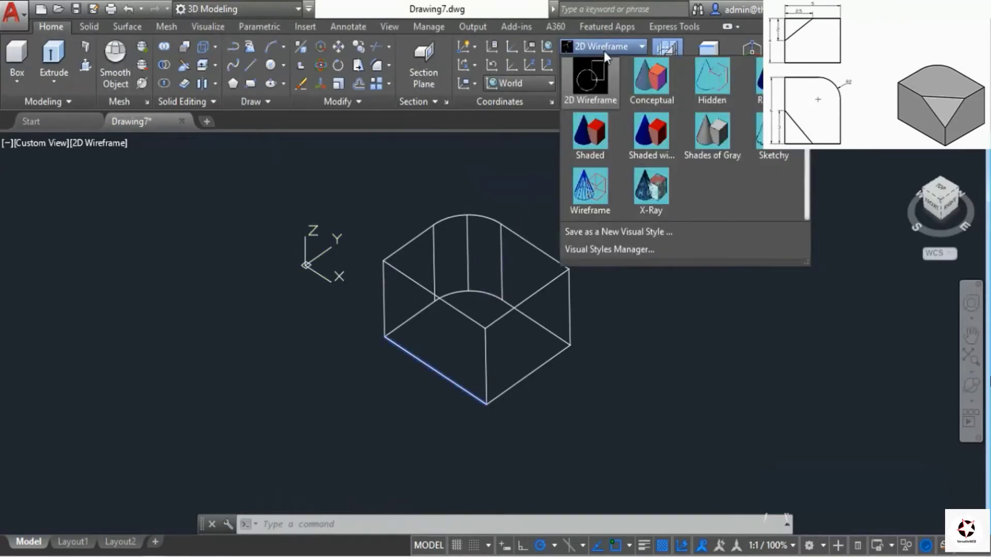
click(712, 85)
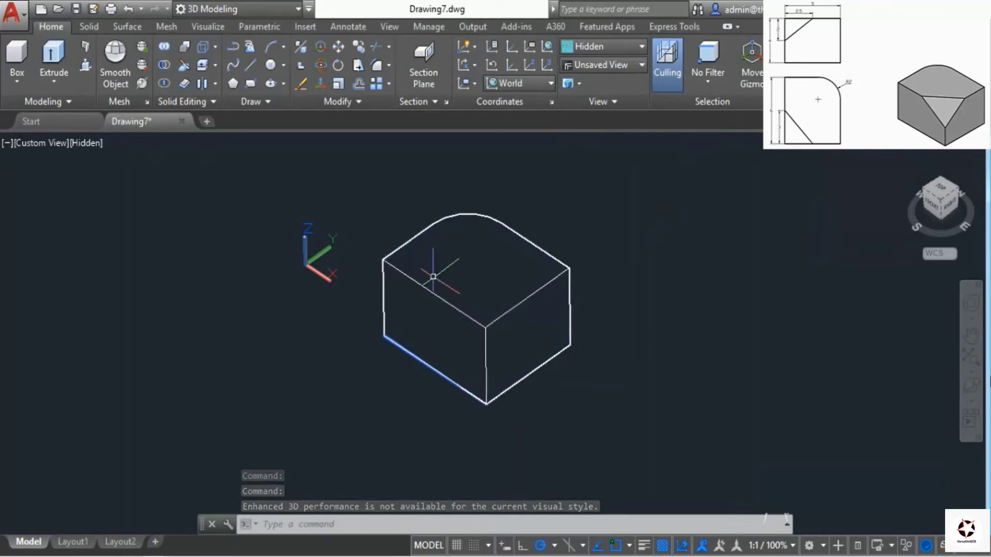
mouse_move(469, 293)
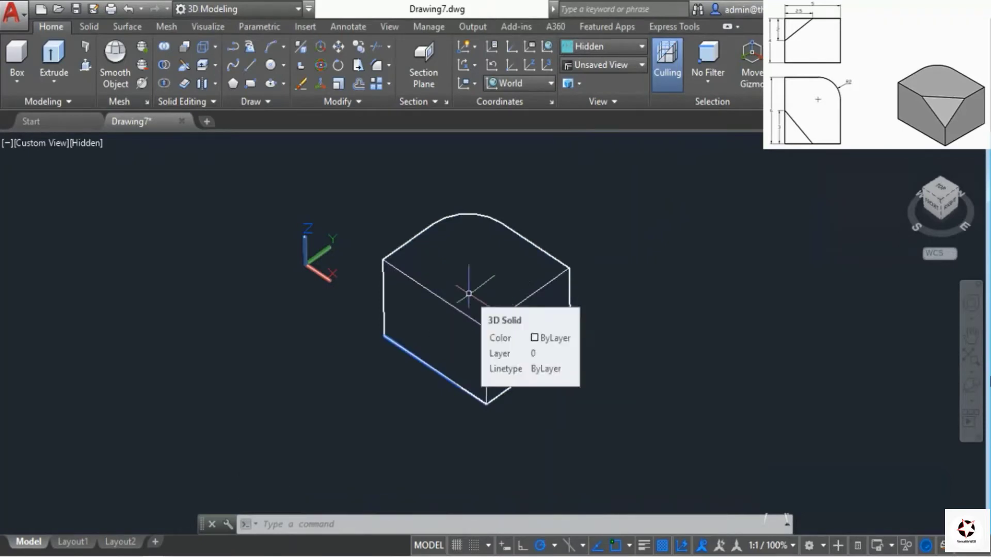
Step: Start Slice on the box and choose the 3points cutting-plane option
click(184, 66)
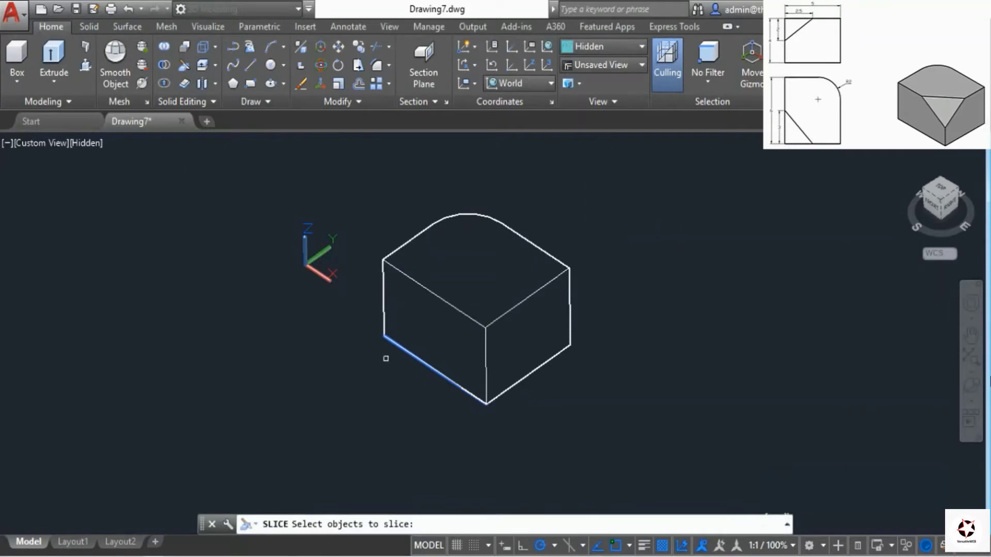
click(456, 306)
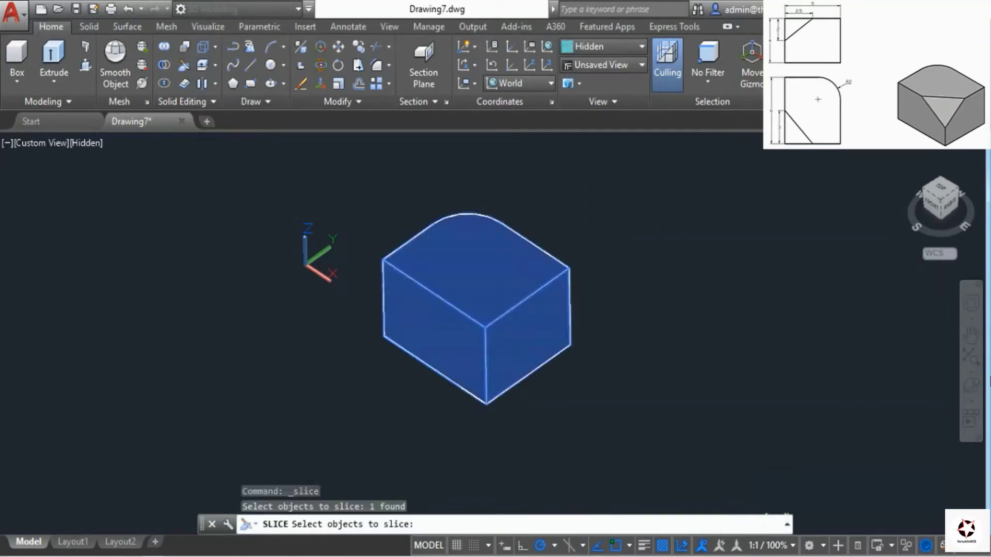
key(Return)
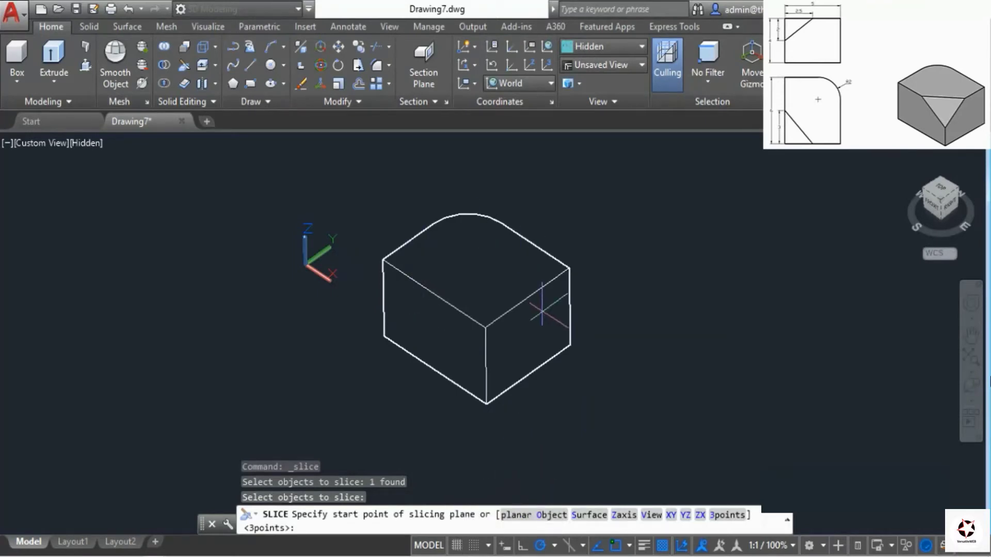
click(726, 515)
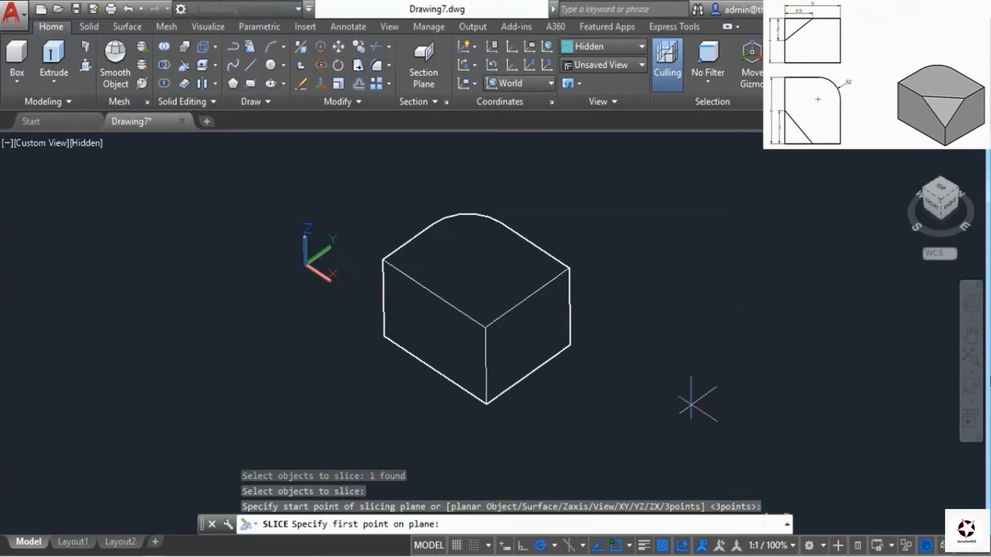
Step: Define the plane at the midpoints of two front top edges and the front vertical edge; keep both sides
click(434, 294)
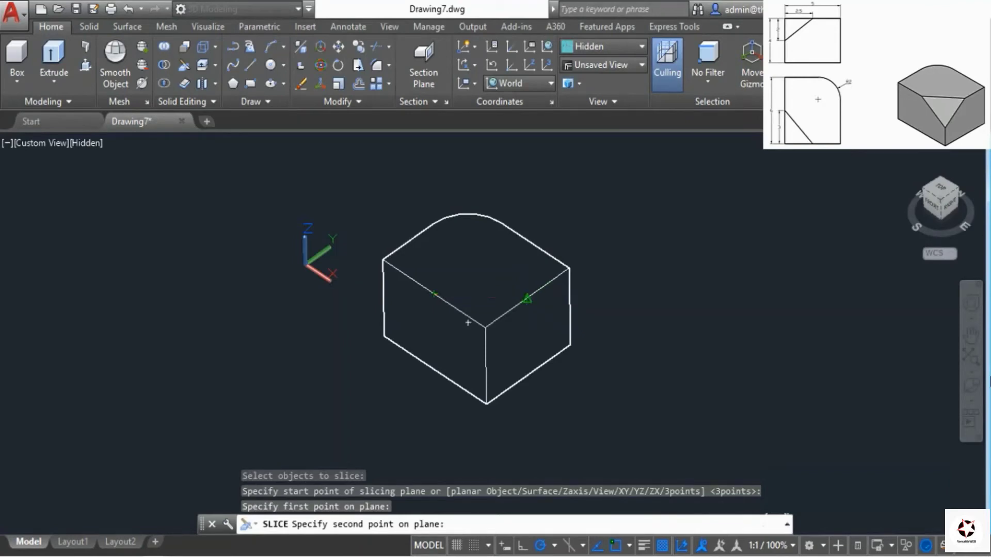
click(527, 298)
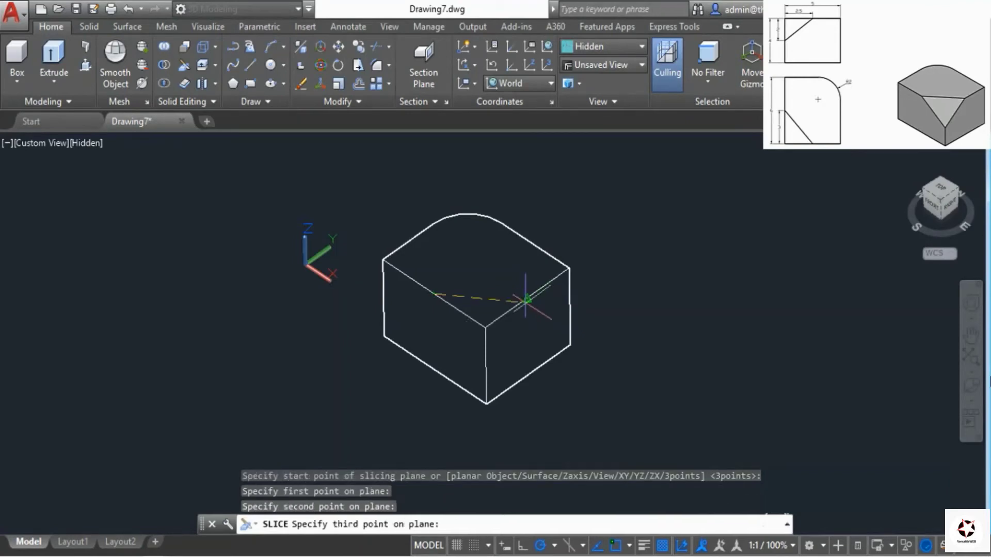
click(486, 366)
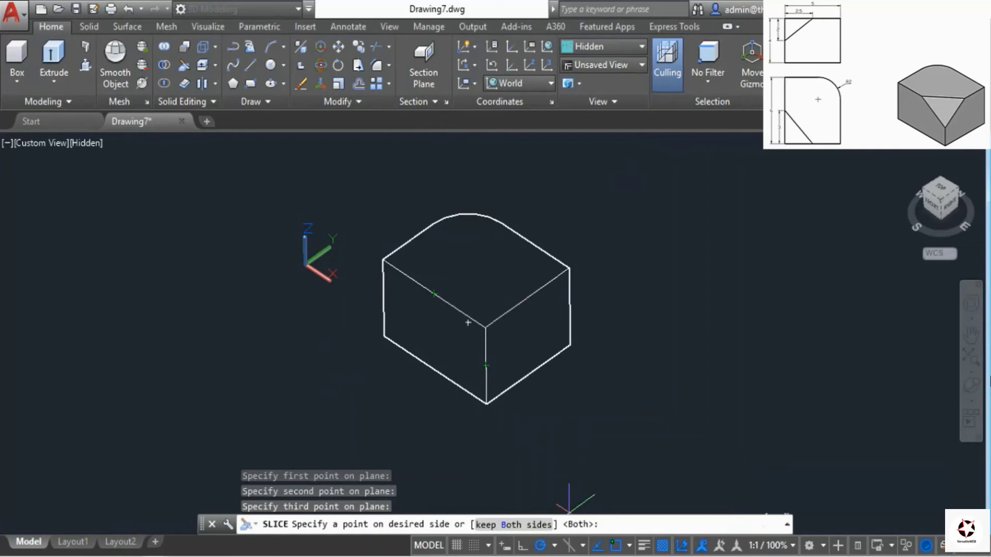
key(Return)
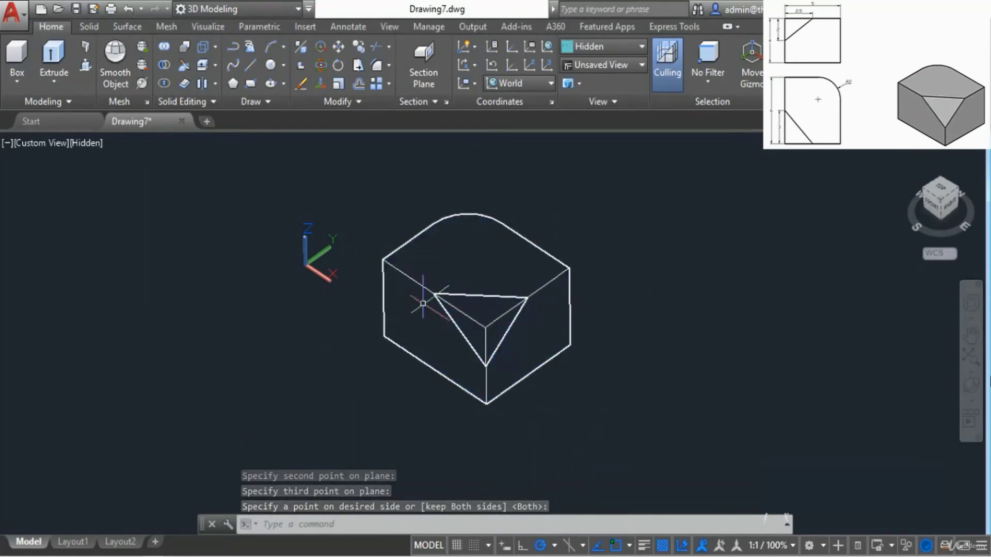
Step: Erase the triangular corner wedge cut off by the slice
click(488, 312)
right_click(630, 220)
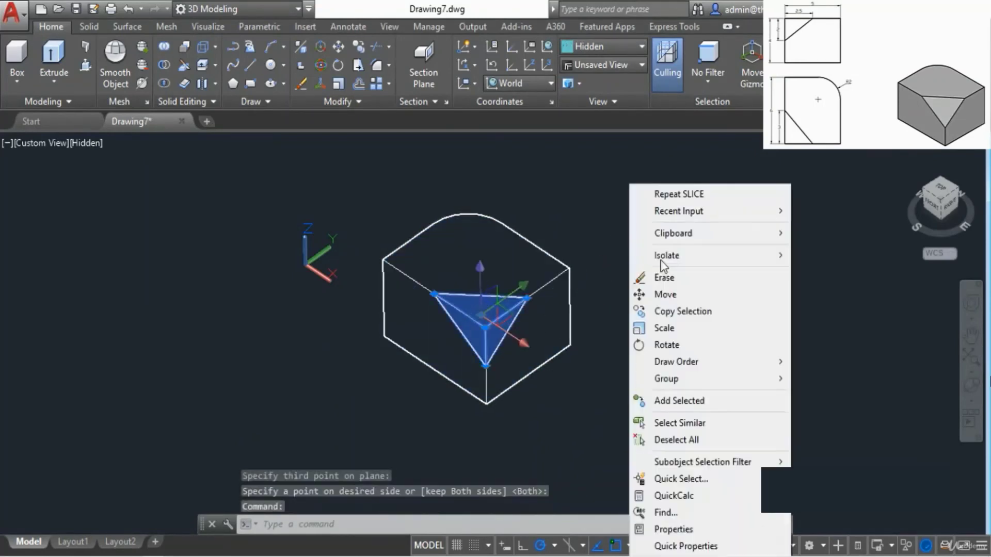
click(674, 277)
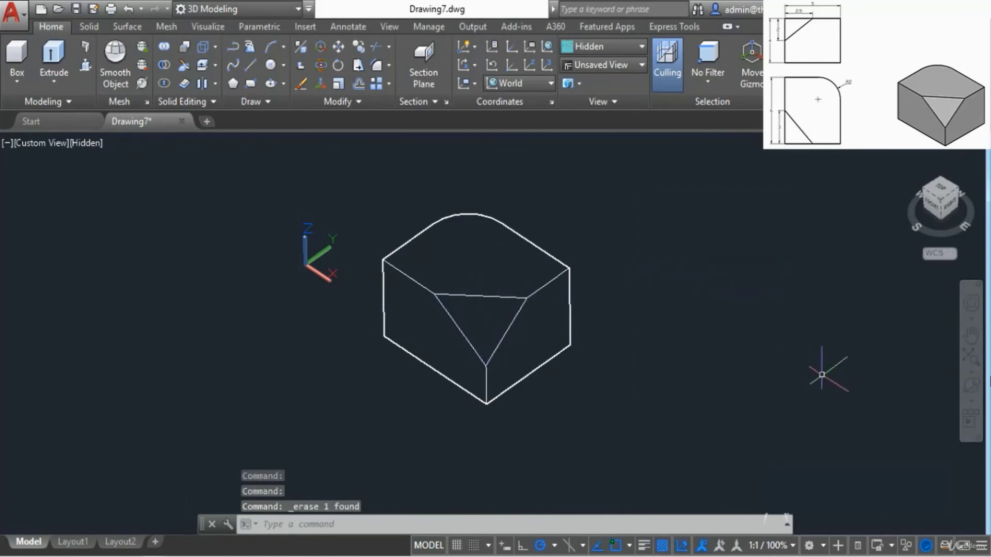